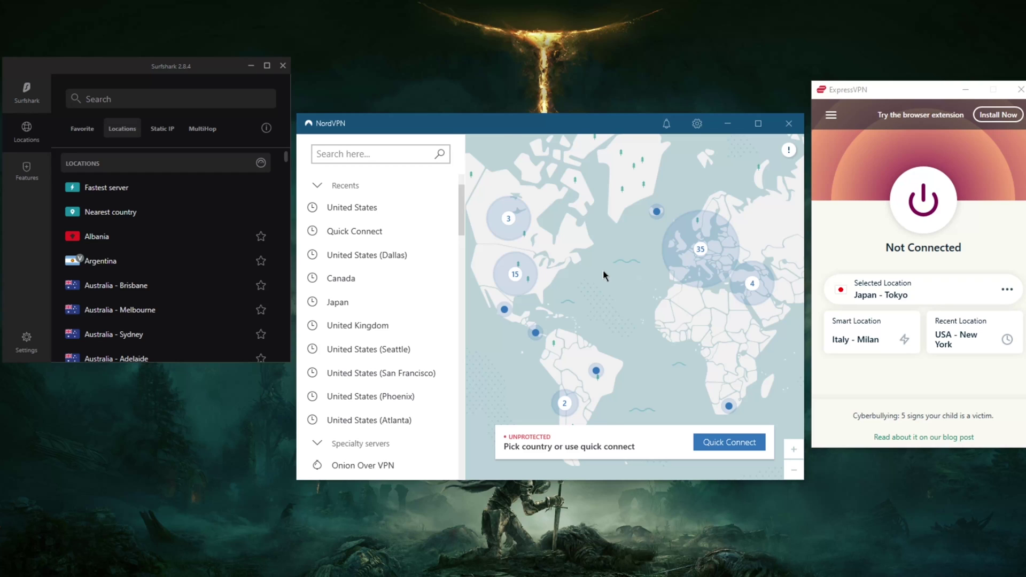
Search Surfshark's and NordVPN's location lists for 'new', then bring ExpressVPN forward.
scroll(603, 271, "up", 3)
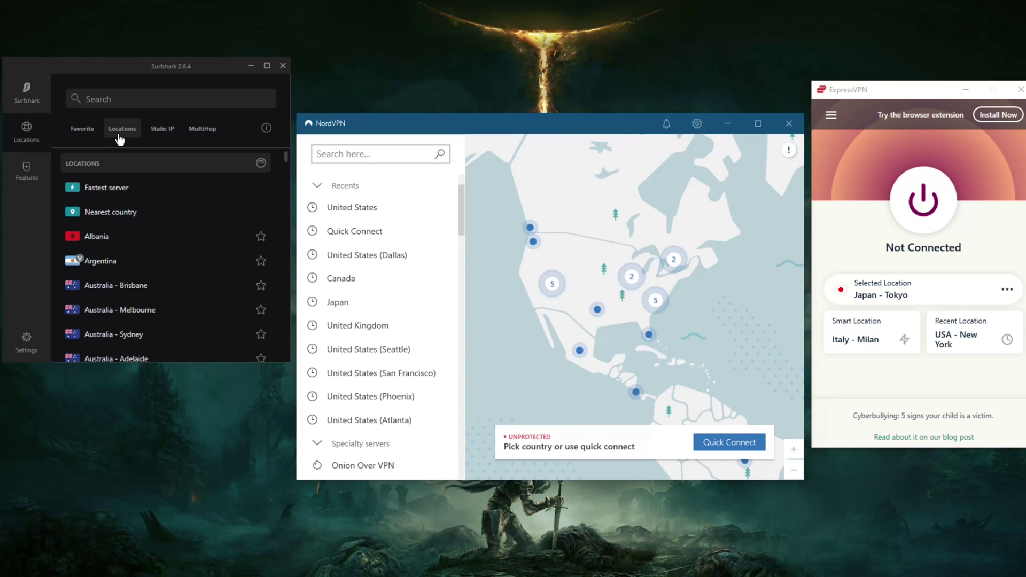
left_click(189, 98)
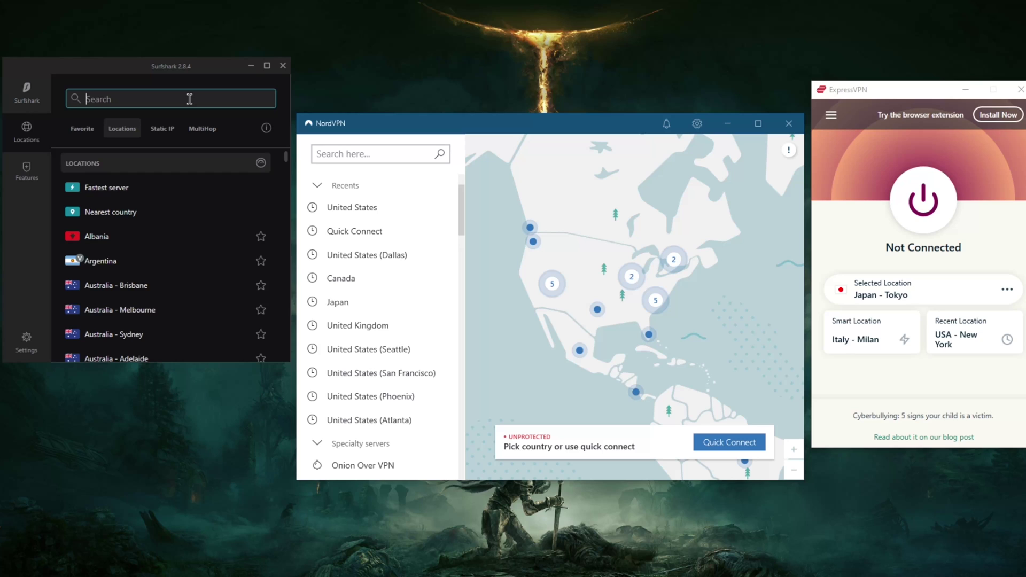
type("new")
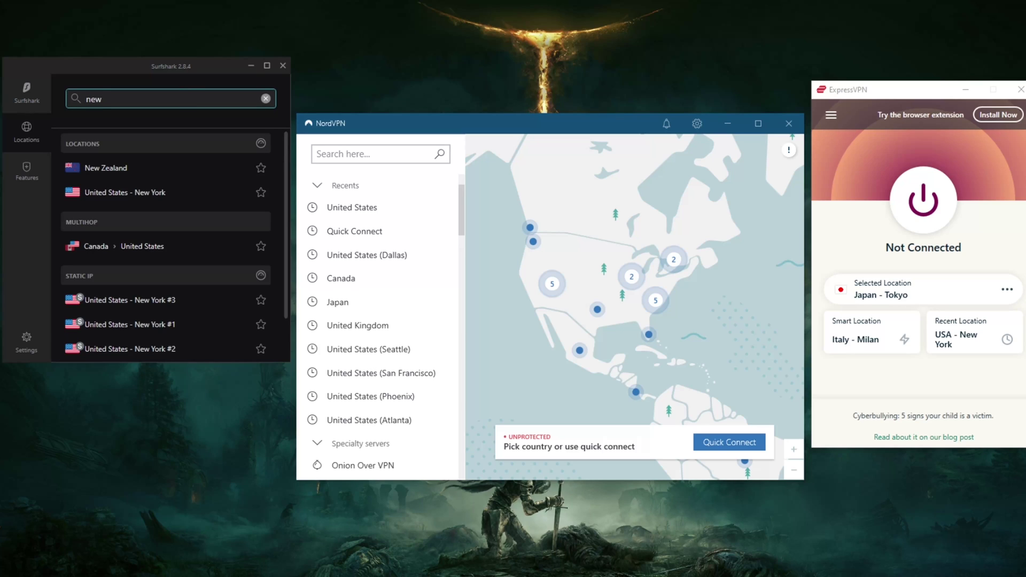
left_click(379, 155)
type("new")
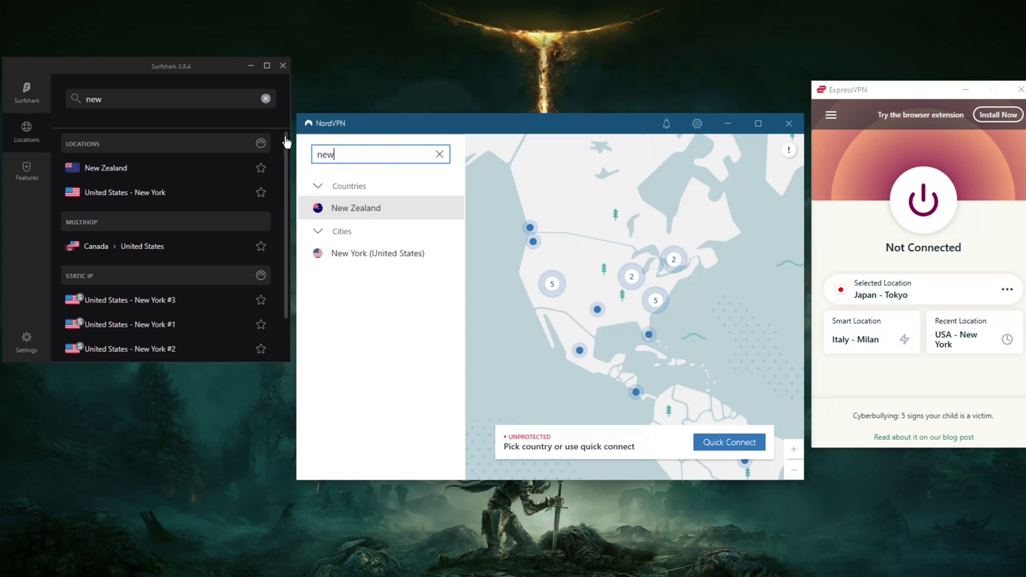
left_click(837, 108)
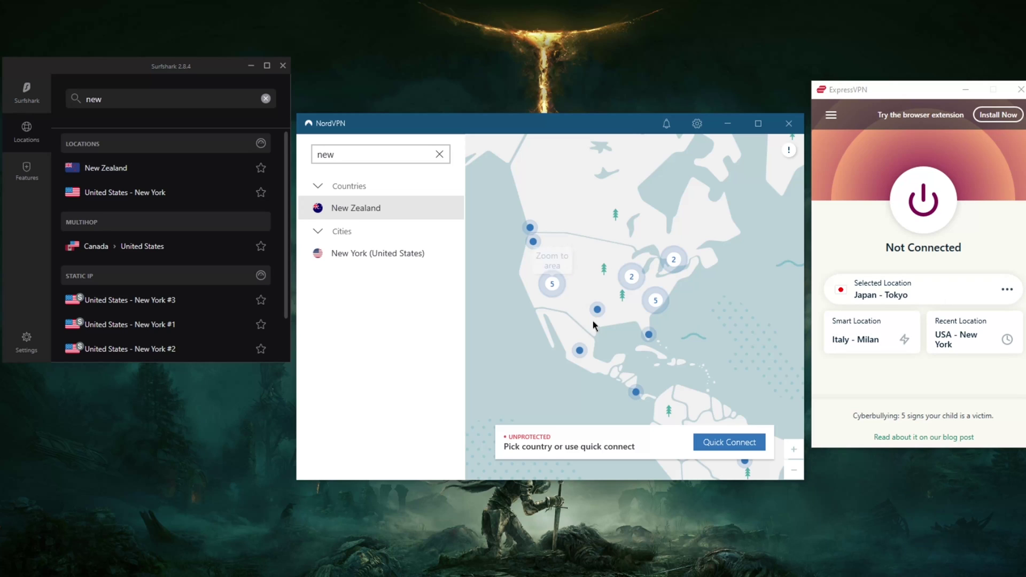
Connect NordVPN to the Mexico #56 server from its map pin.
left_click(581, 352)
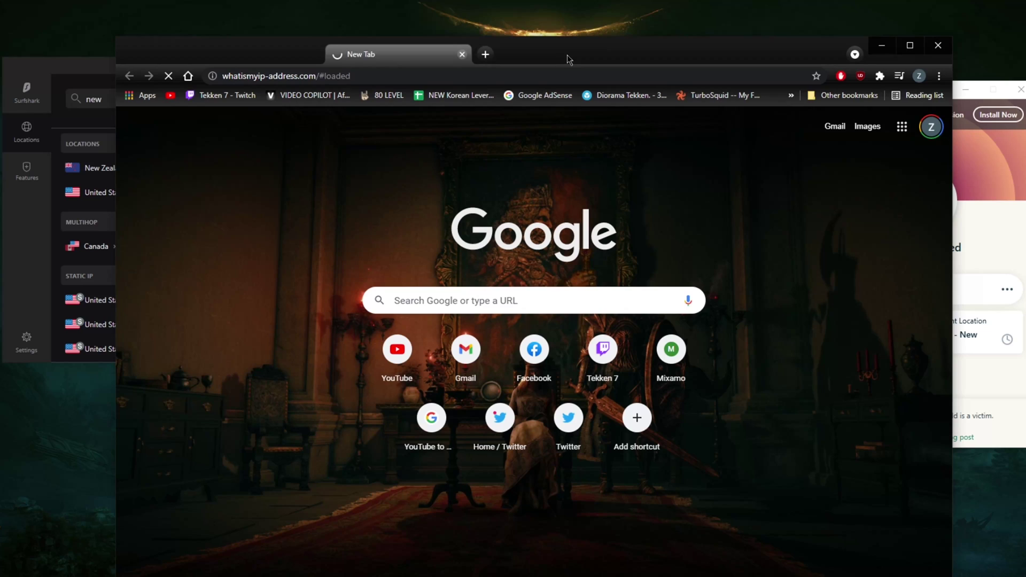
Read the Guadalajara, Mexico IP result, then move the Chrome window down out of the way.
left_click_drag(566, 53, 608, 42)
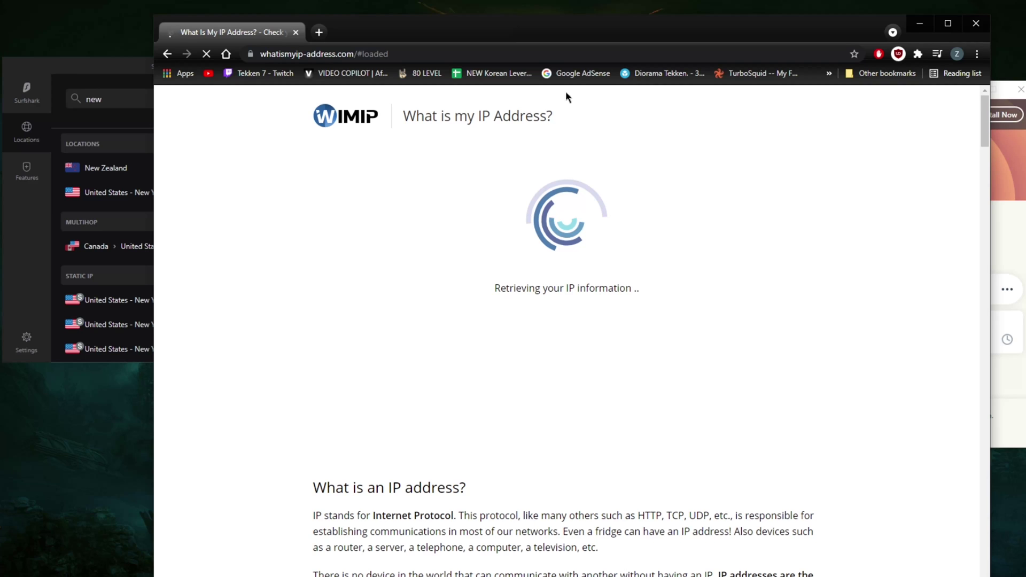
mouse_move(584, 39)
left_mouse_down()
mouse_move(547, 402)
mouse_move(600, 36)
left_mouse_up()
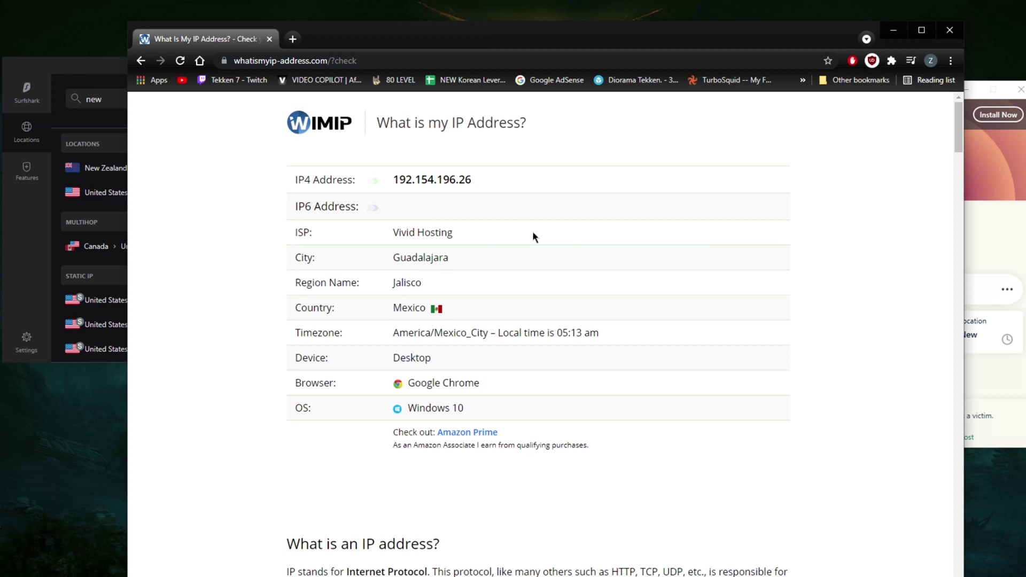
left_click_drag(627, 47, 492, 543)
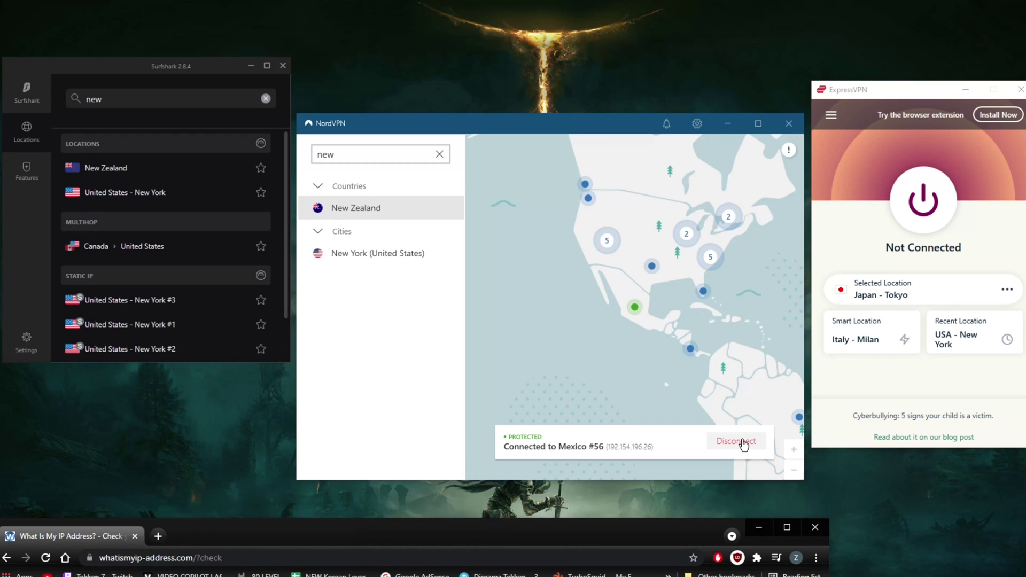
Disconnect NordVPN from Mexico and connect ExpressVPN to the recent USA - New York location.
left_click(738, 442)
left_click(823, 541)
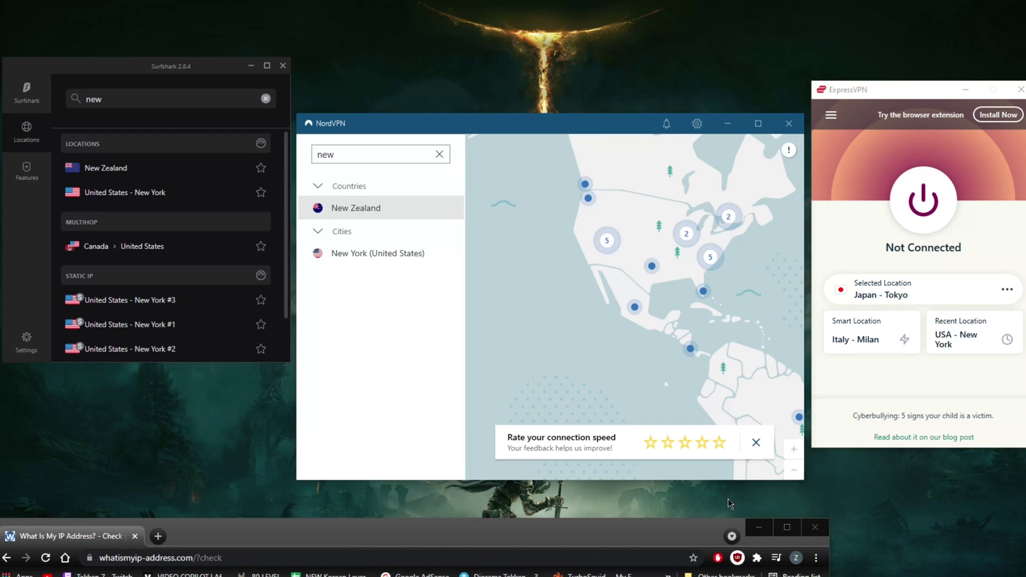
left_click(847, 89)
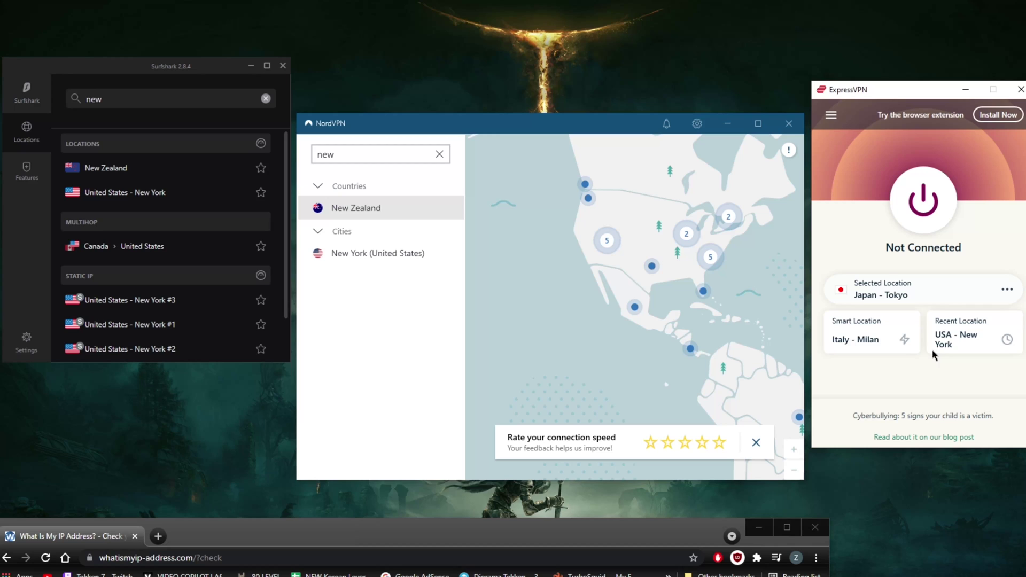
left_click(936, 343)
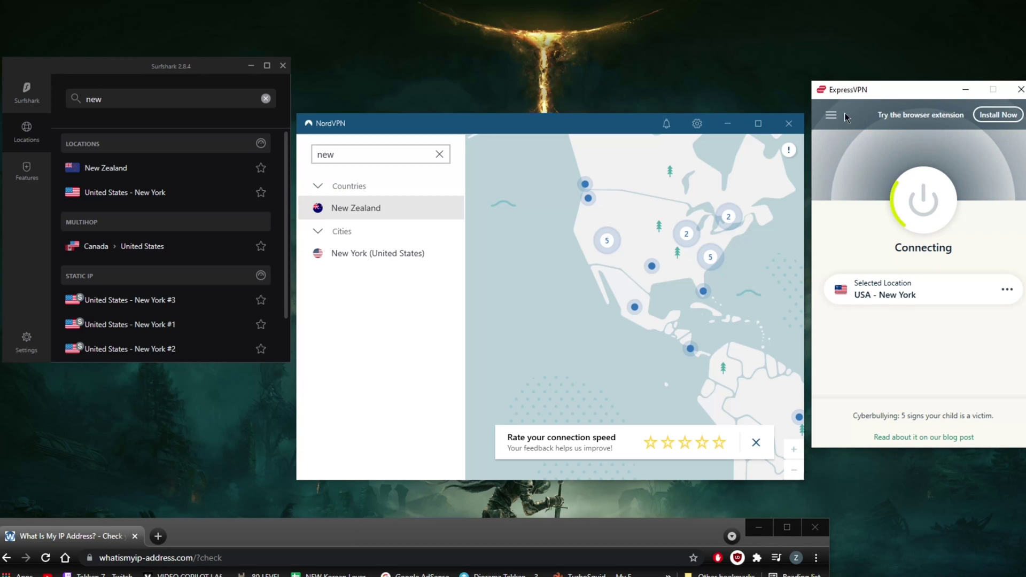
left_click(826, 116)
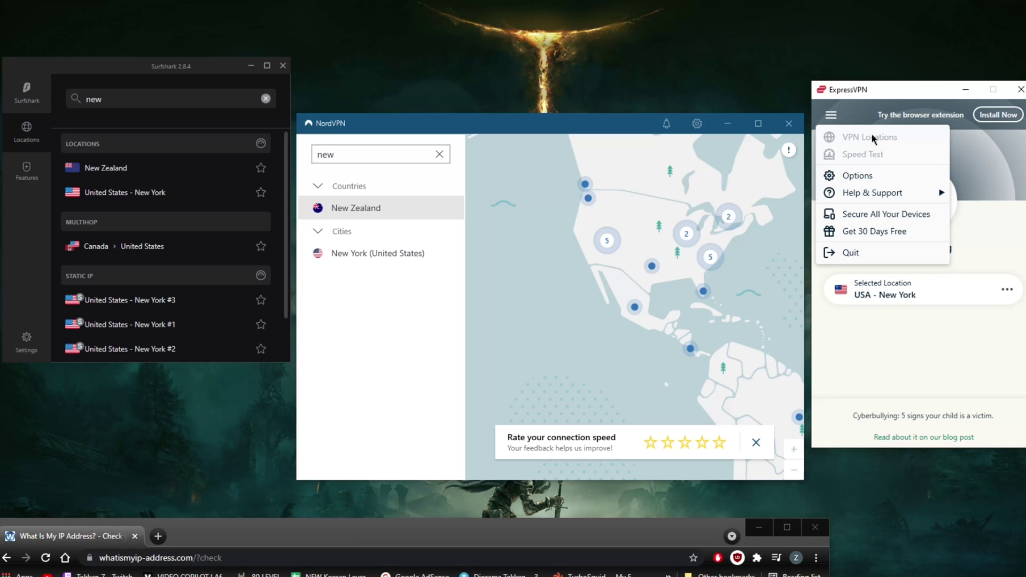
left_click(834, 115)
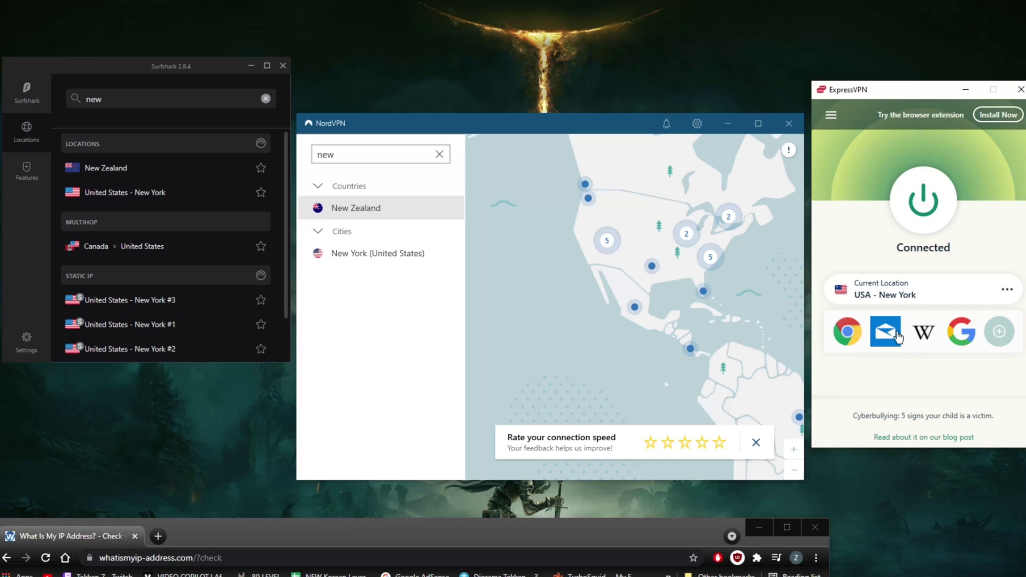
In ExpressVPN's VPN Locations, expand Americas and browse the United States city servers.
left_click(836, 118)
left_click(841, 138)
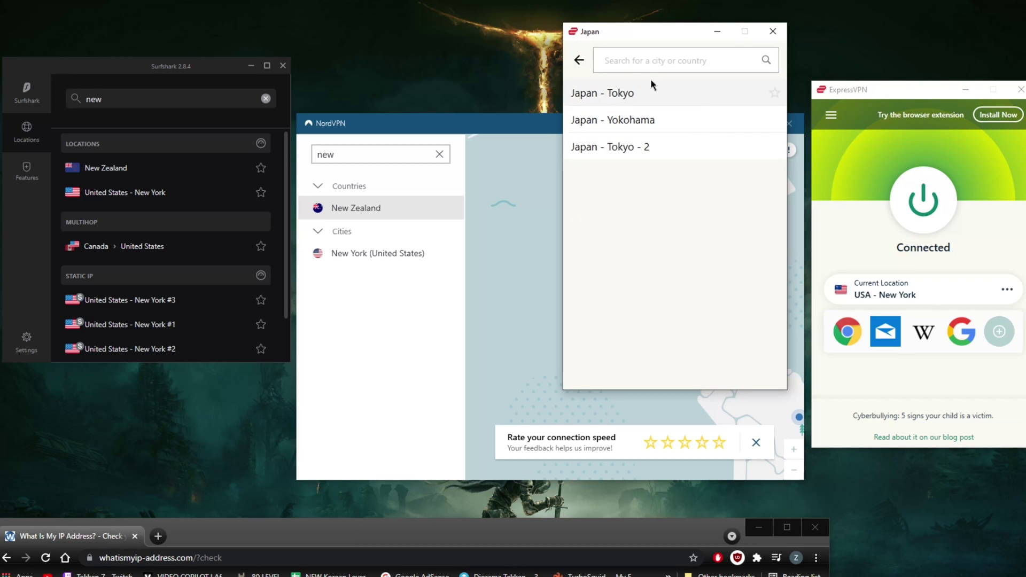
left_click(579, 61)
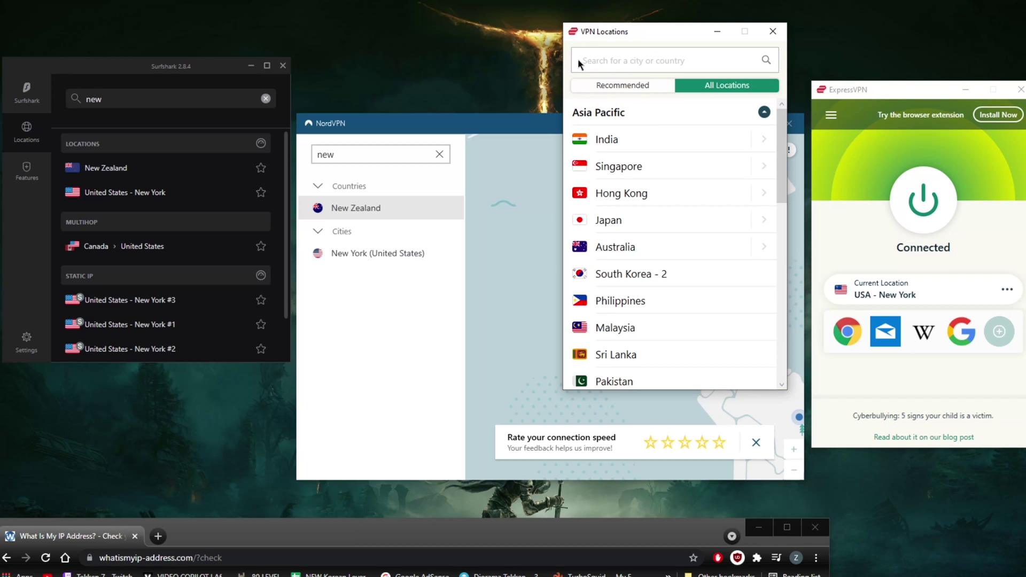
left_click(763, 112)
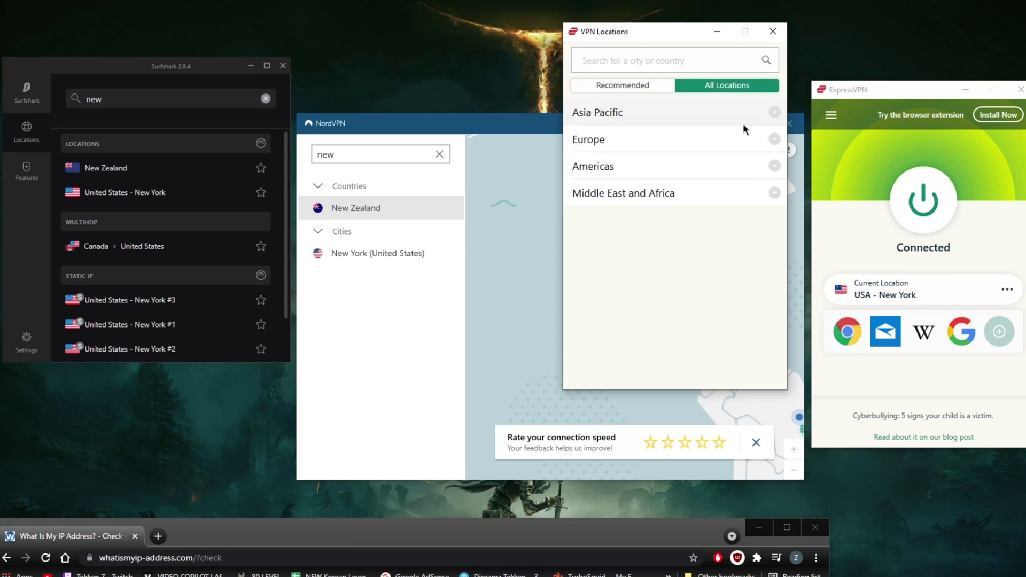
left_click(772, 167)
left_click(760, 194)
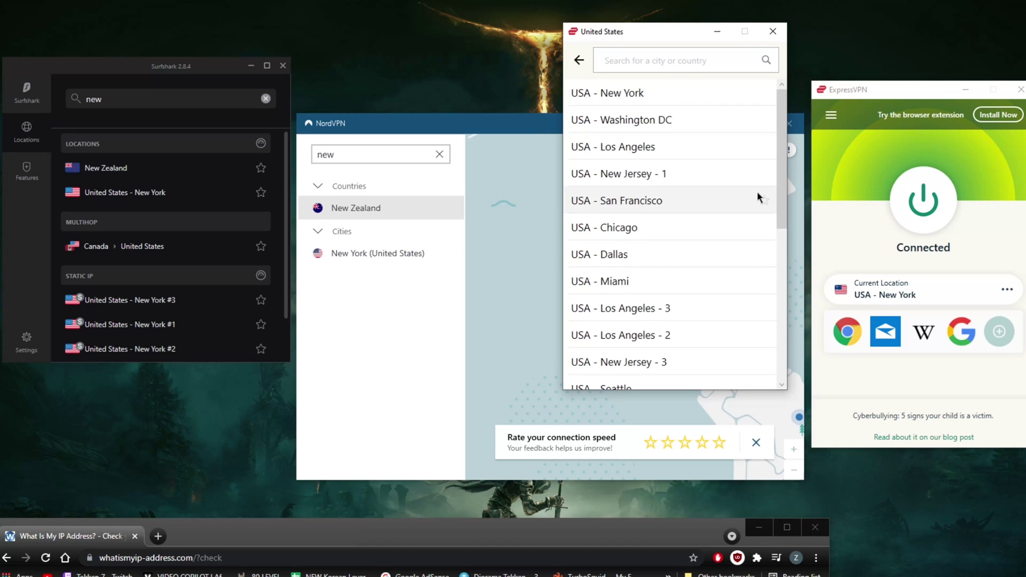
scroll(706, 203, "down", 5)
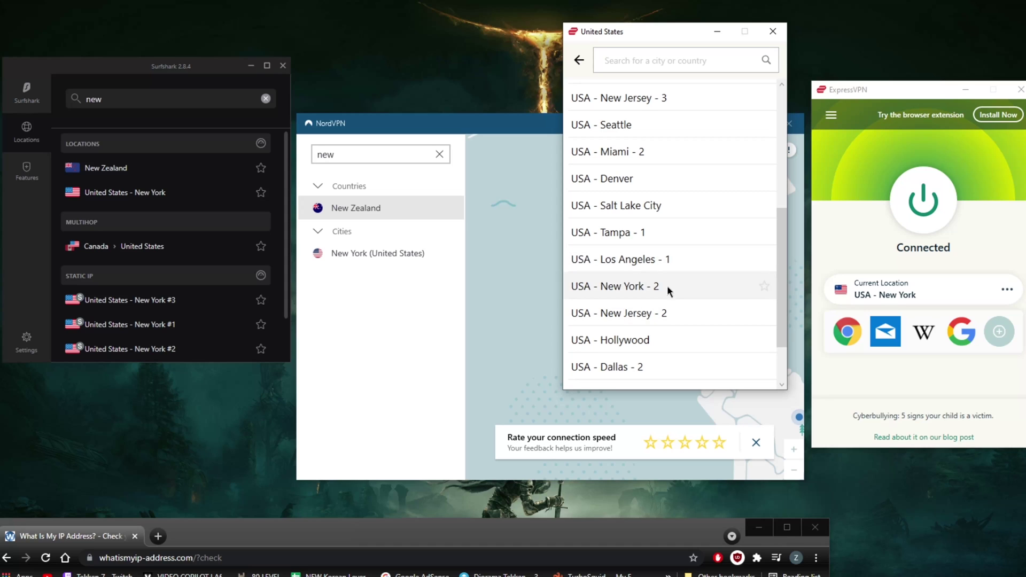
scroll(687, 310, "down", 1)
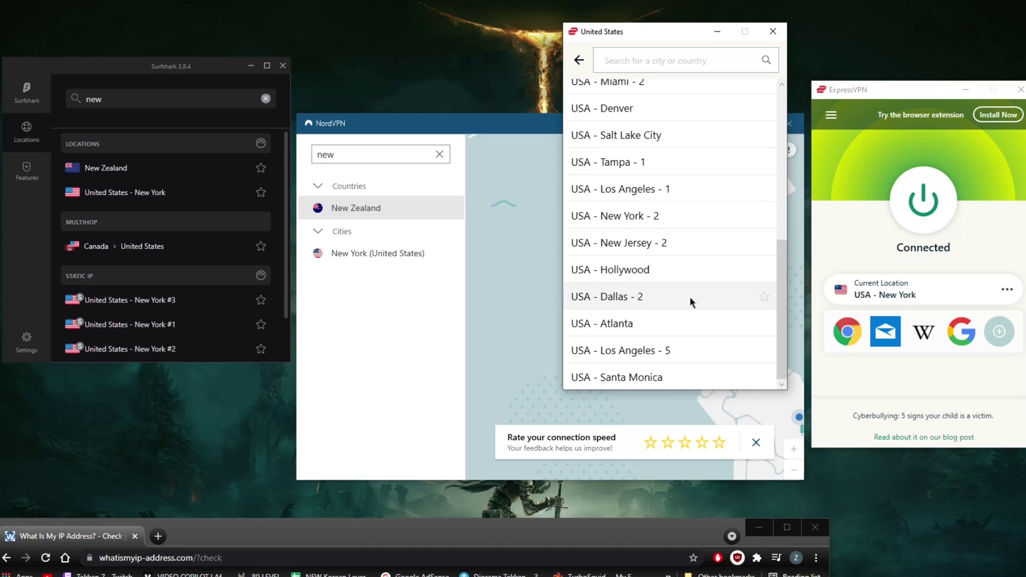
scroll(691, 313, "up", 6)
scroll(703, 321, "down", 1)
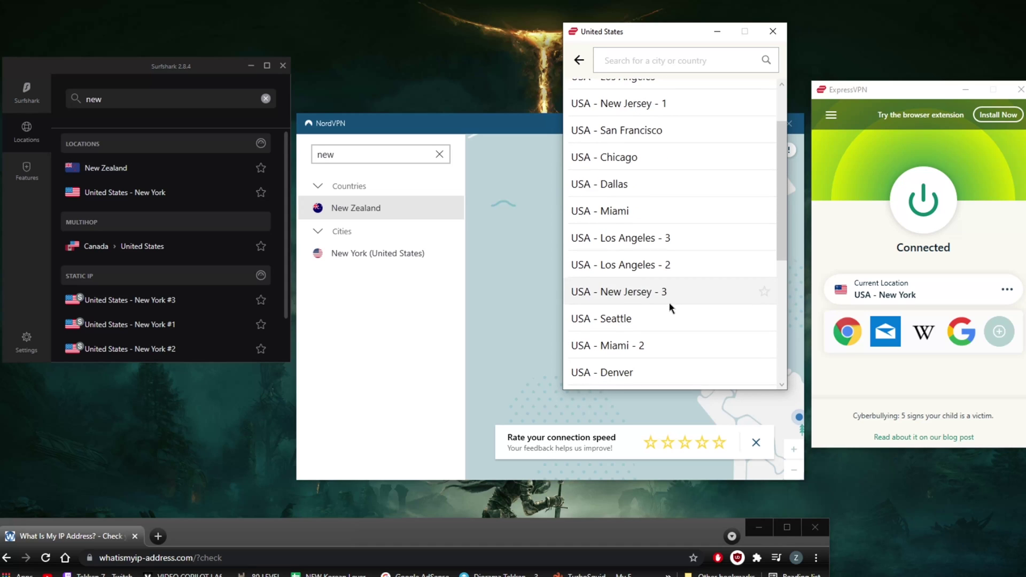
scroll(666, 303, "up", 1)
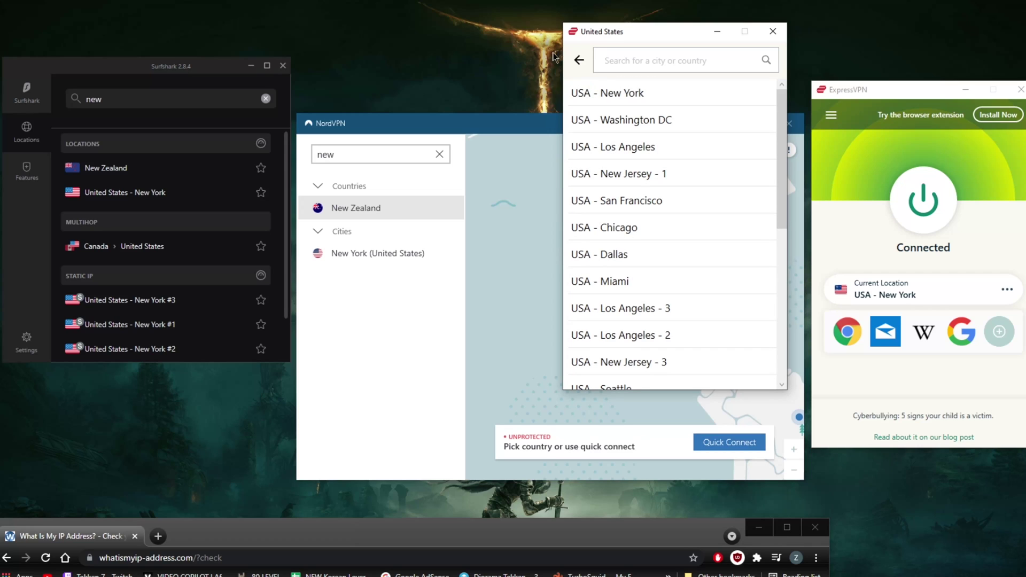
left_click(579, 60)
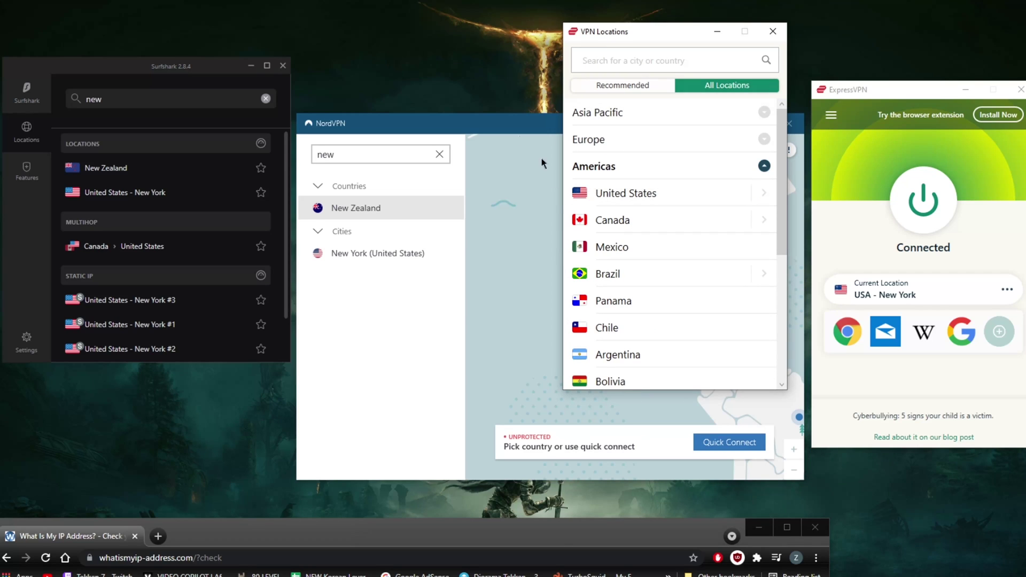
Bring NordVPN forward and drag the IP check page back into view.
left_click(518, 131)
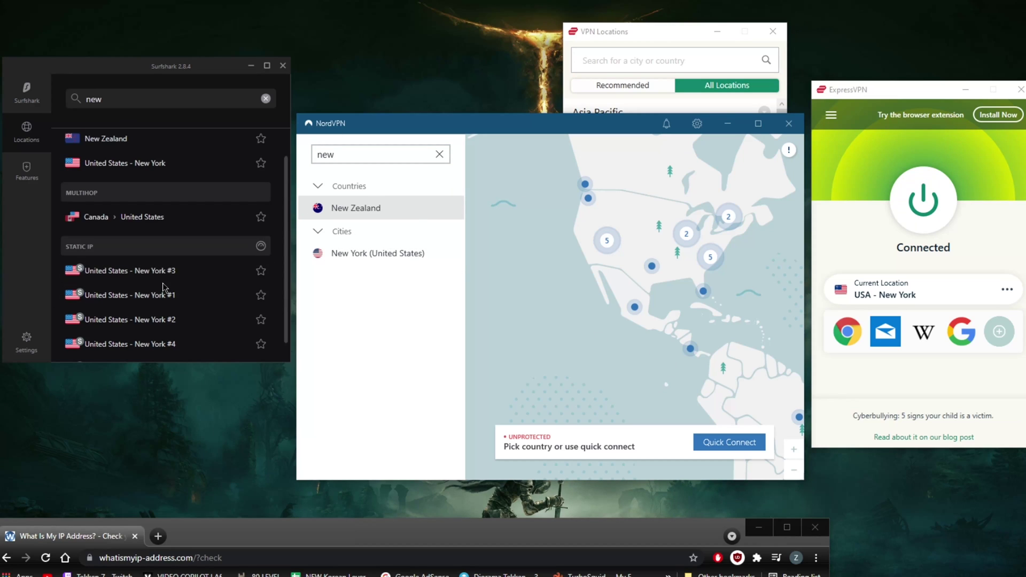
scroll(242, 302, "down", 1)
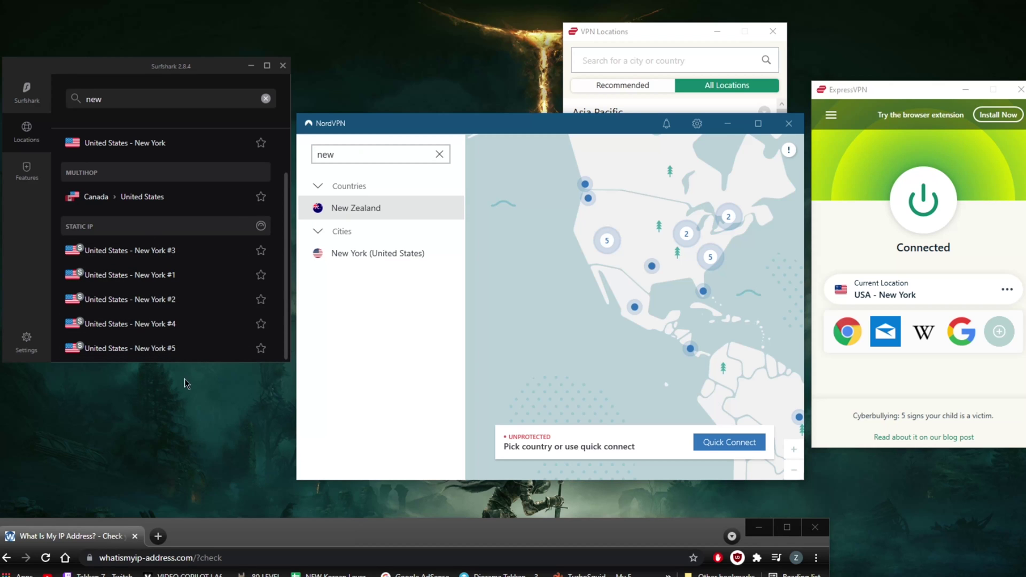
left_click_drag(367, 517, 507, 39)
Reload the IP check page with form resubmission and close ExpressVPN's locations window.
left_click(164, 54)
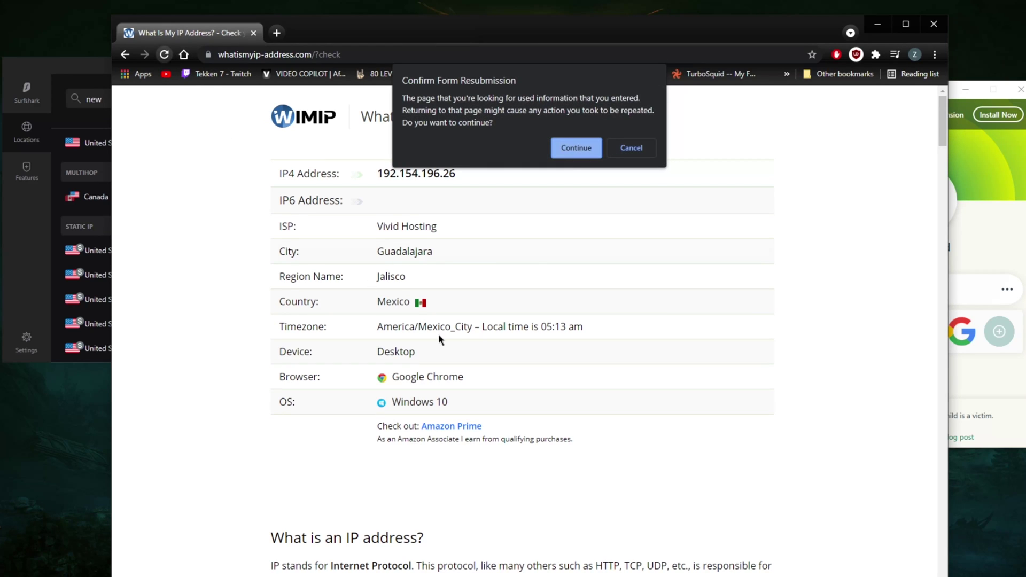
left_click(564, 155)
left_click(974, 210)
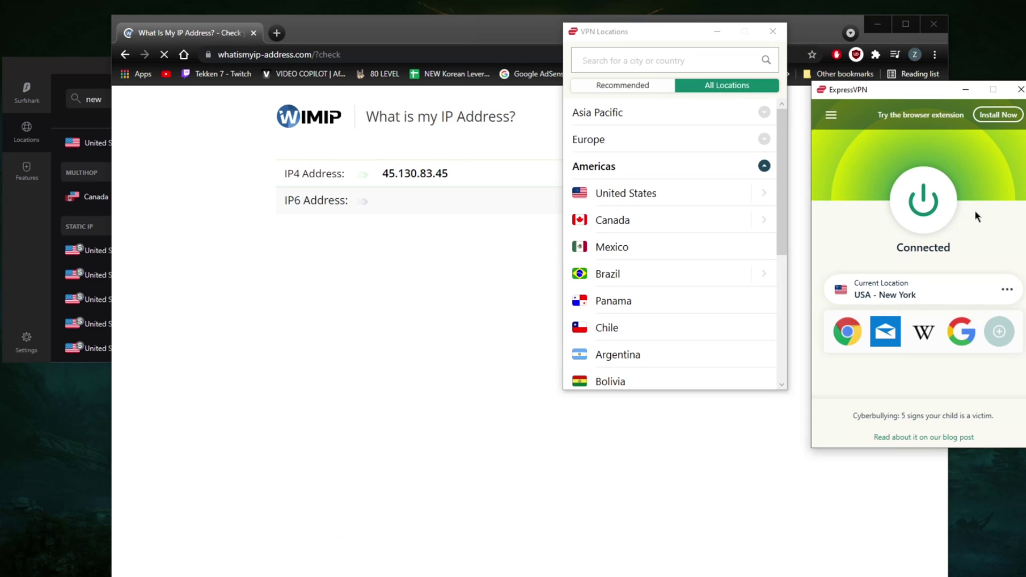
left_click(770, 31)
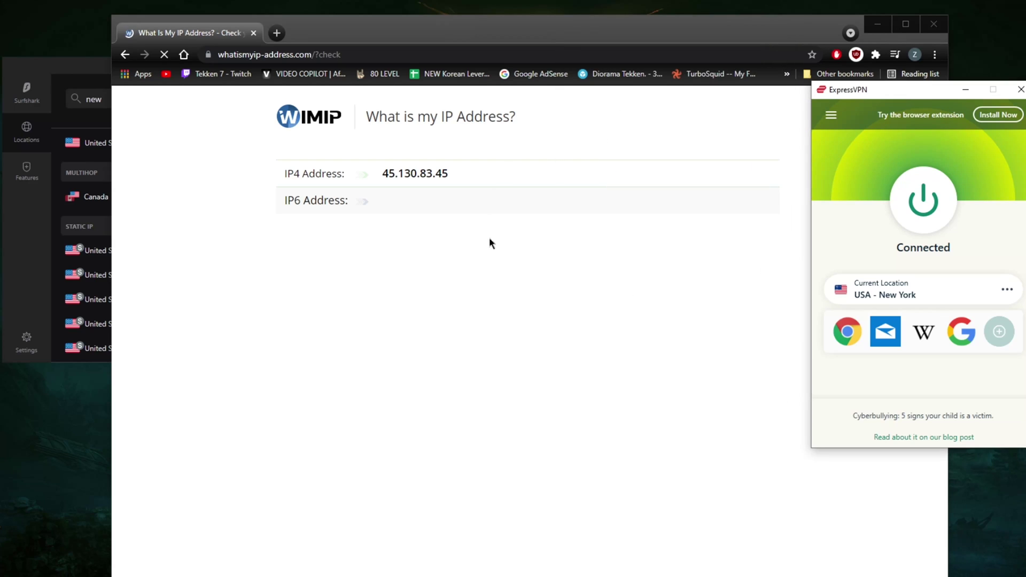
left_click(390, 34)
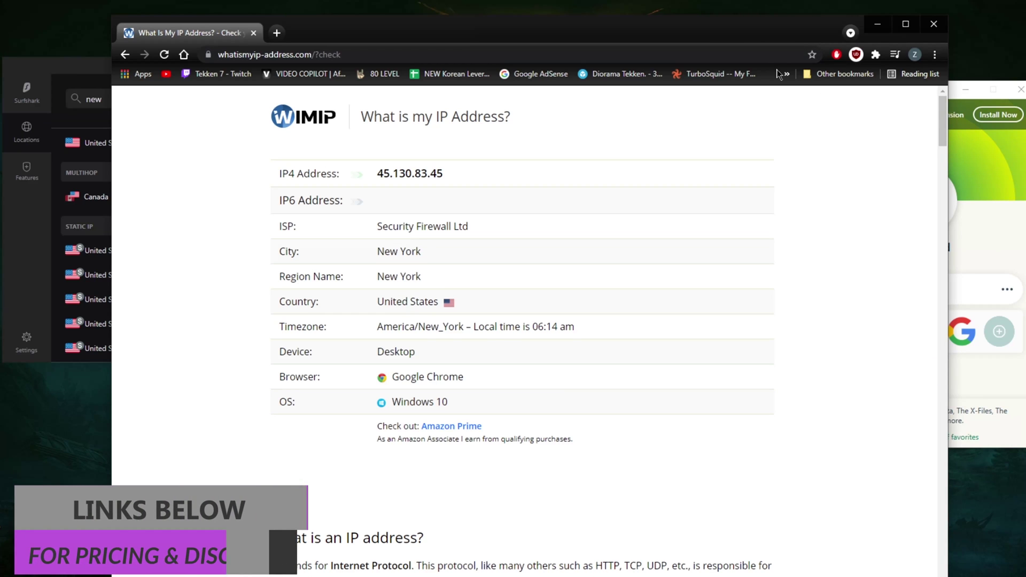
Close Chrome to reveal ExpressVPN connected to USA - New York.
left_click(933, 24)
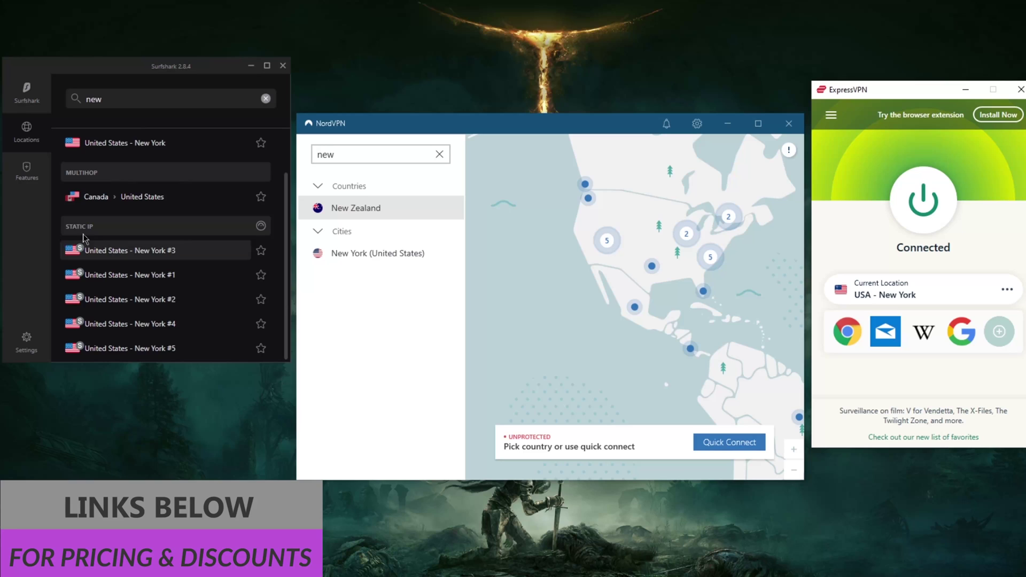